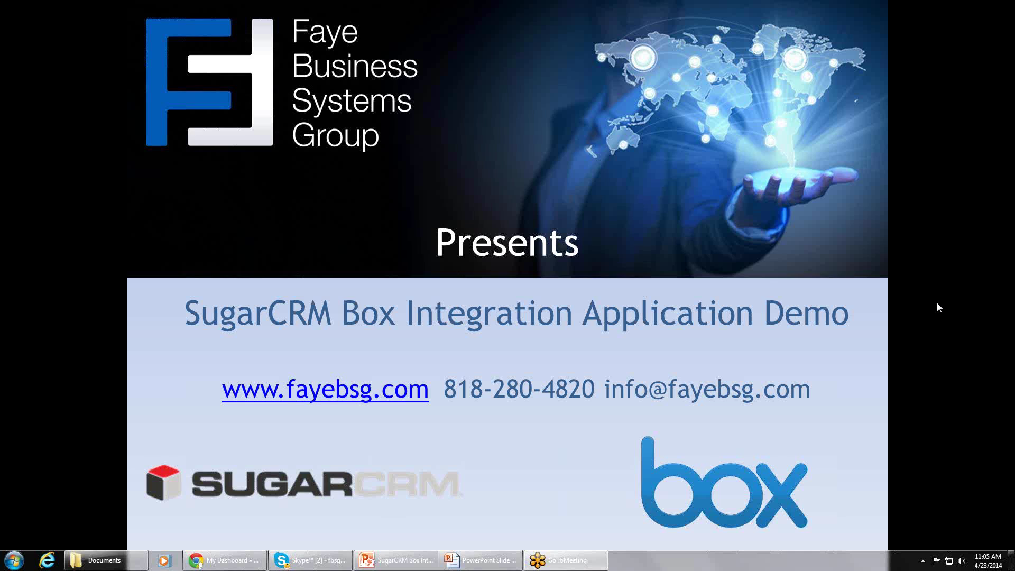
Switch from the PowerPoint slideshow to the SugarCRM My Dashboard in Chrome.
key("alt+Tab")
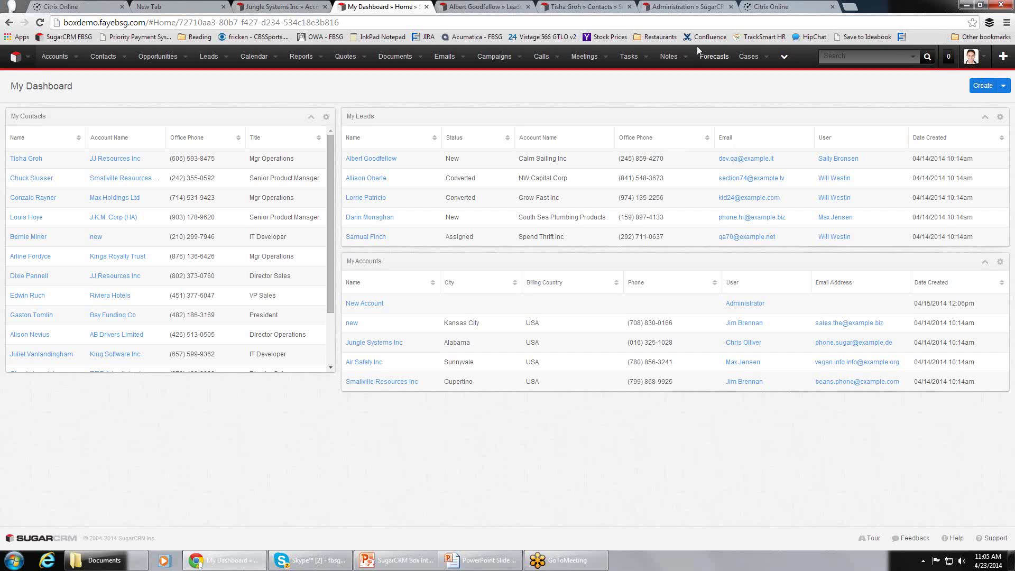
Open Administration and go to the Connectors settings for the FayeBSG - SugarBox properties.
left_click(689, 10)
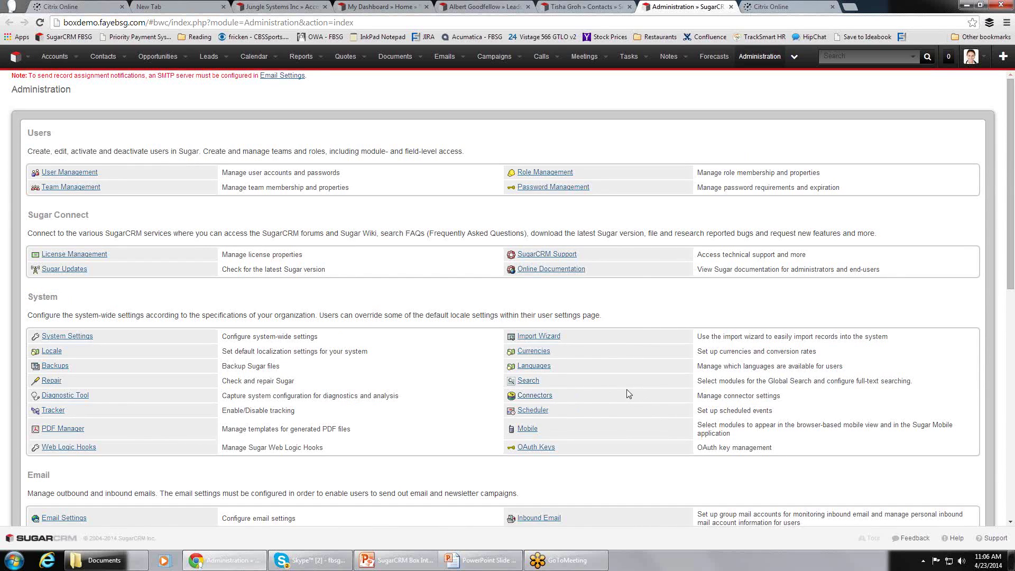
left_click(538, 396)
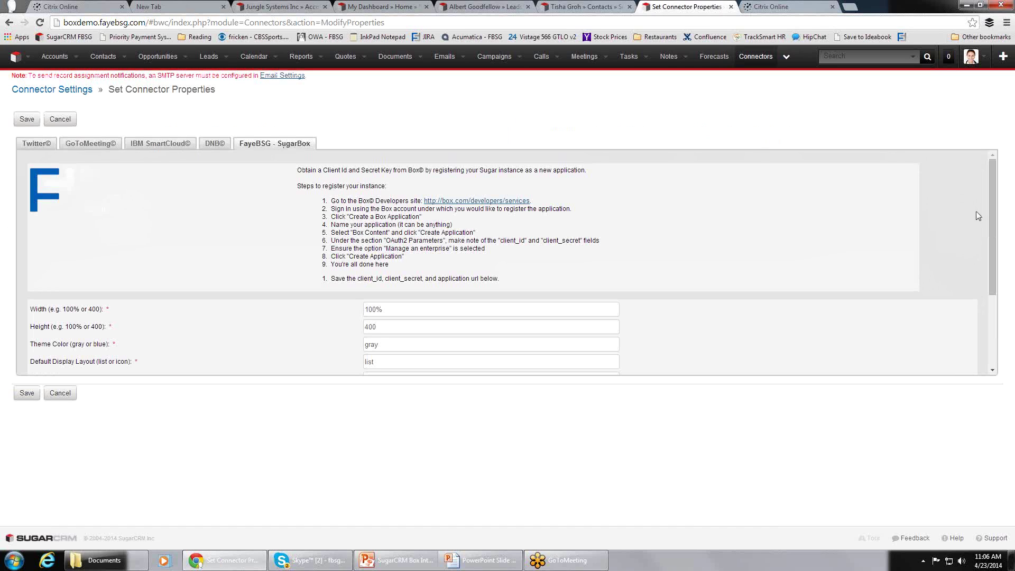
Check the SugarBox Top-Level Directory is SugarCRM, then return to the Connector Settings page.
left_click_drag(993, 215, 990, 287)
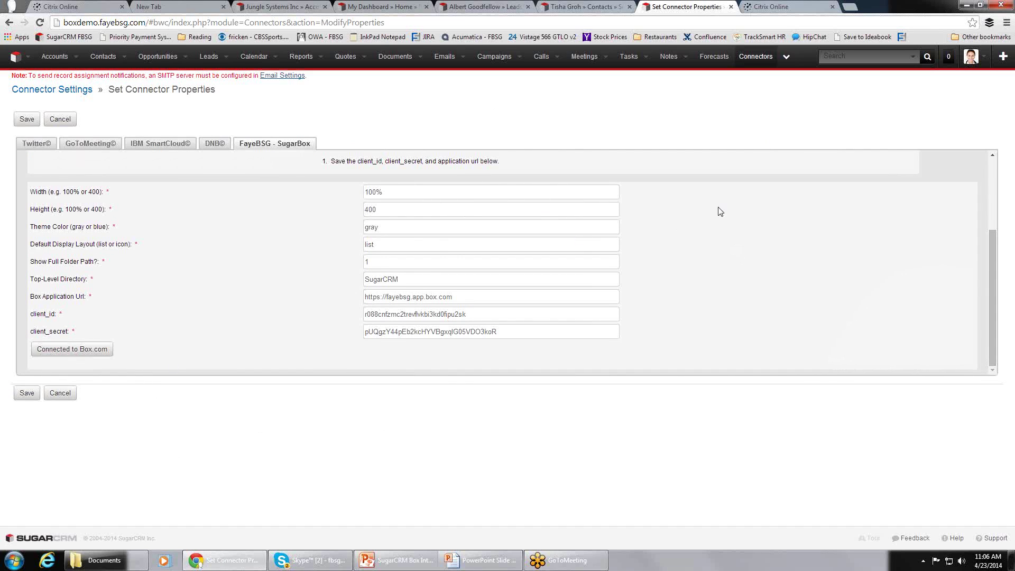
left_click(417, 281)
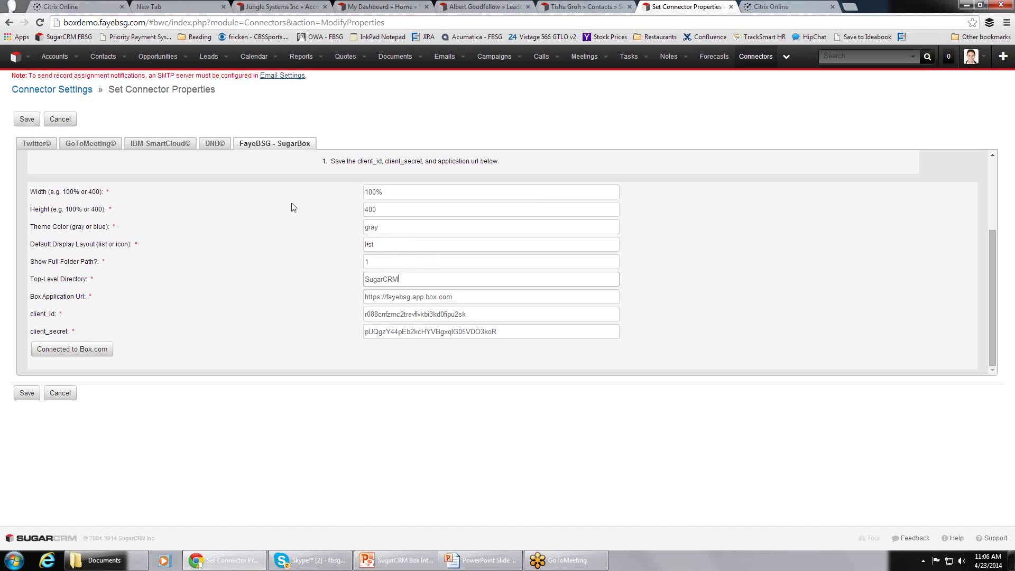
left_click(71, 91)
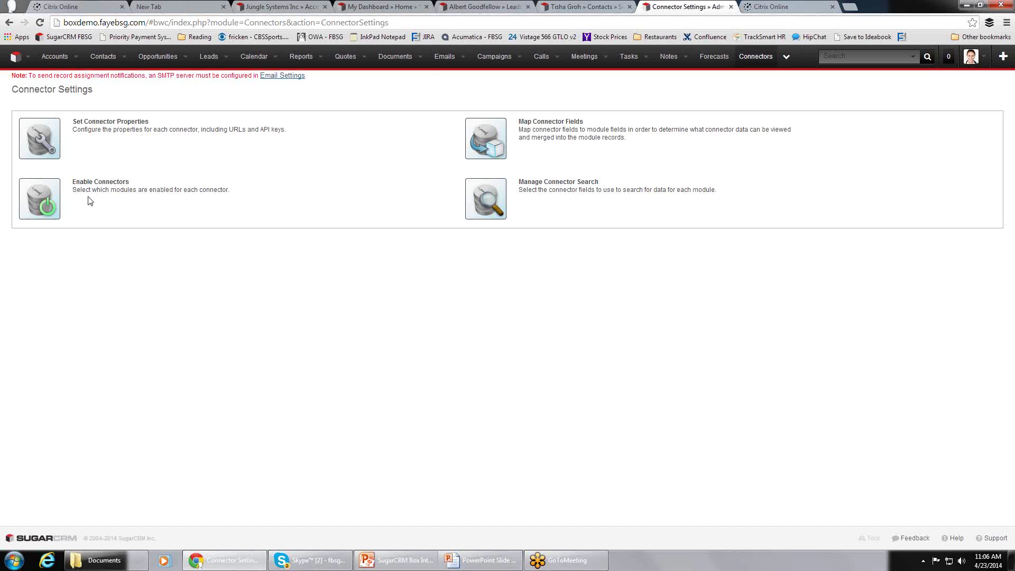
left_click(42, 199)
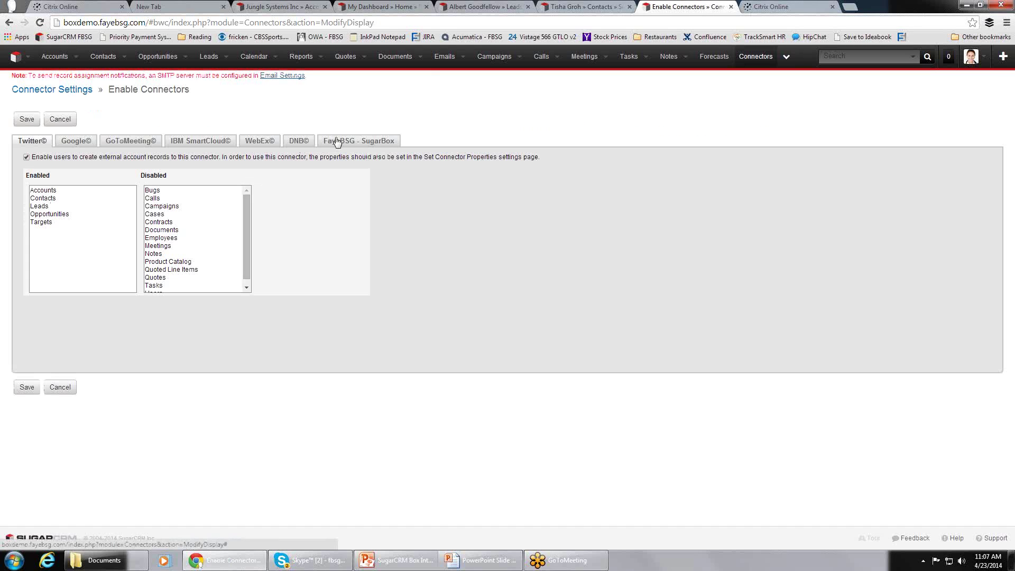
left_click(337, 142)
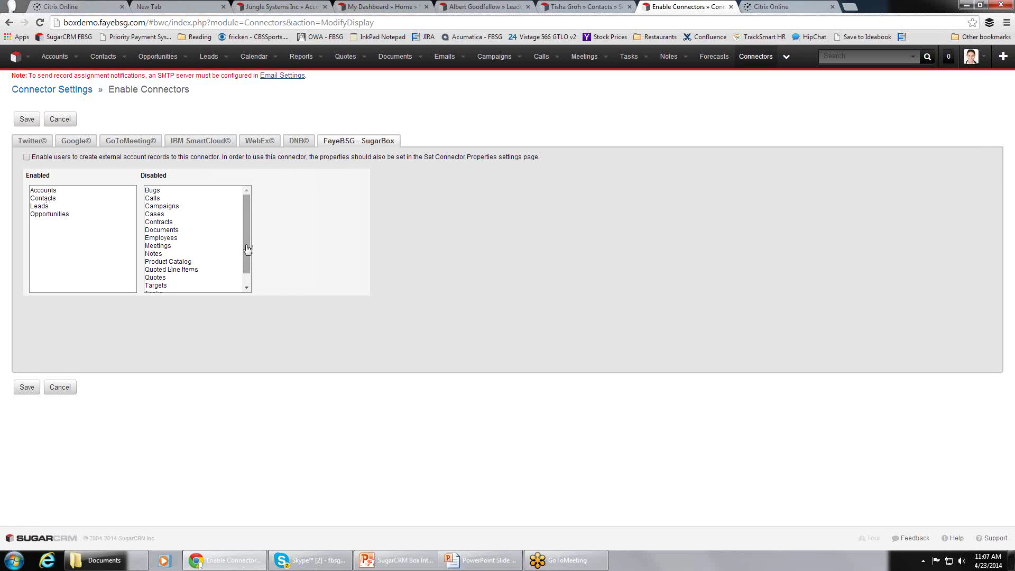
scroll(246, 248, "down", 1)
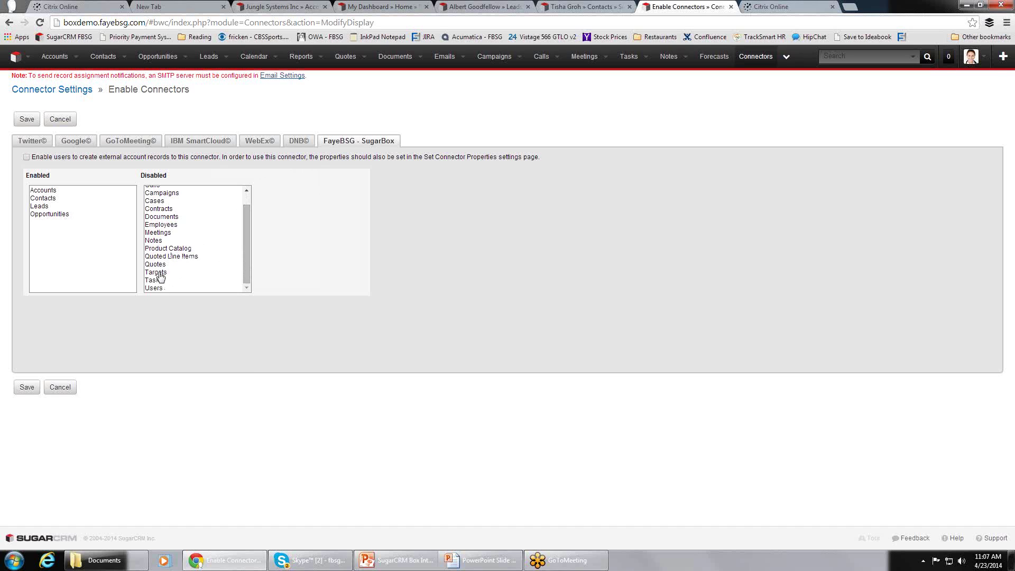
left_click_drag(161, 276, 197, 271)
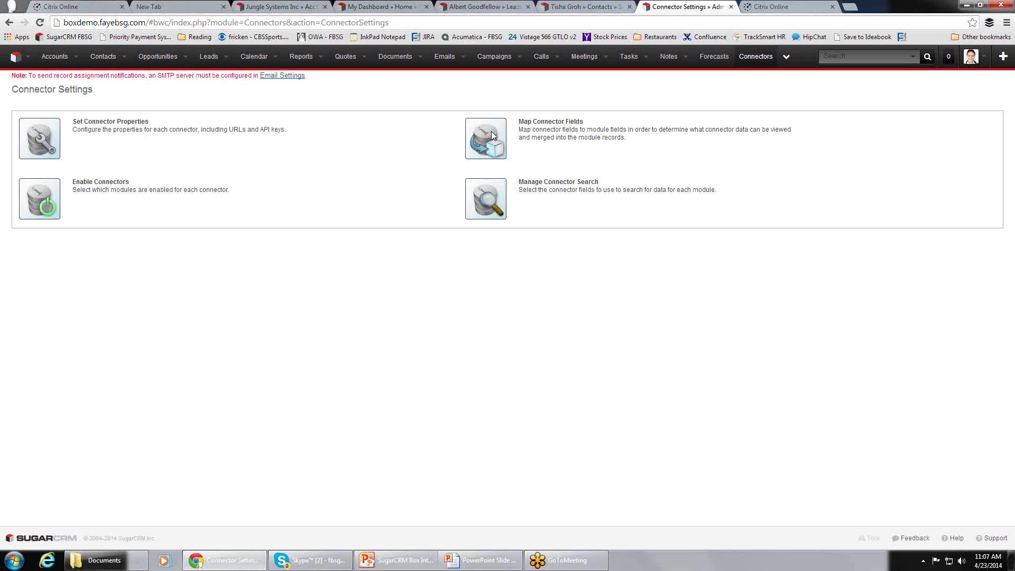
Open the FayeBSG - SugarBox field mappings and keep Name as the account Box folder name.
left_click(492, 135)
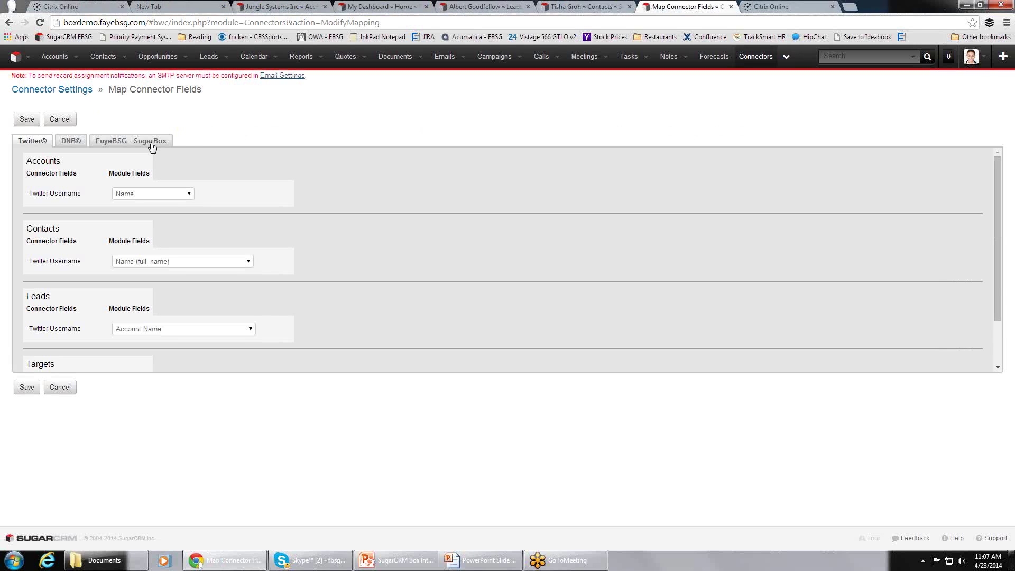
left_click(152, 146)
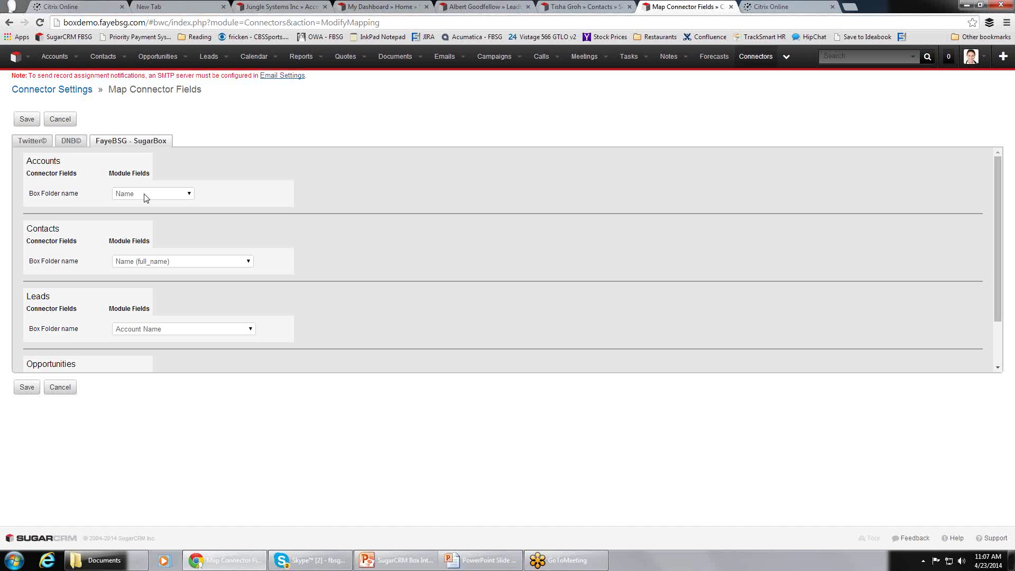
left_click(189, 197)
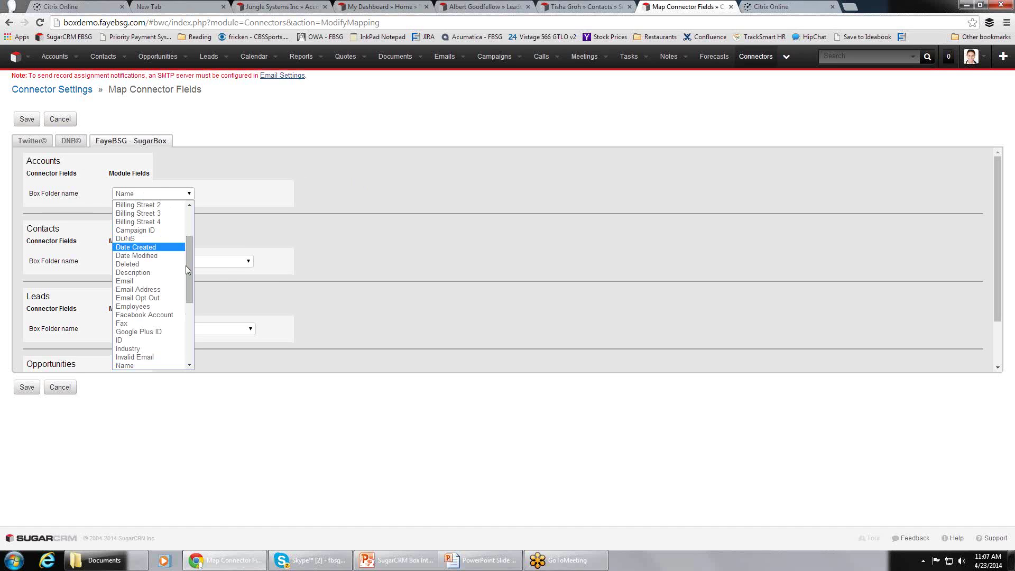
left_click(164, 366)
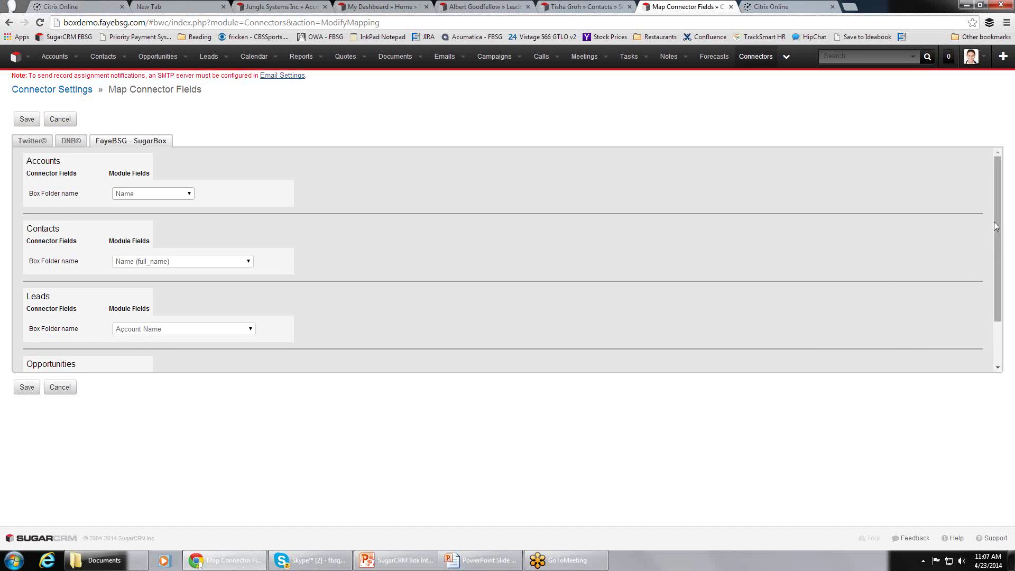
left_click_drag(994, 221, 976, 268)
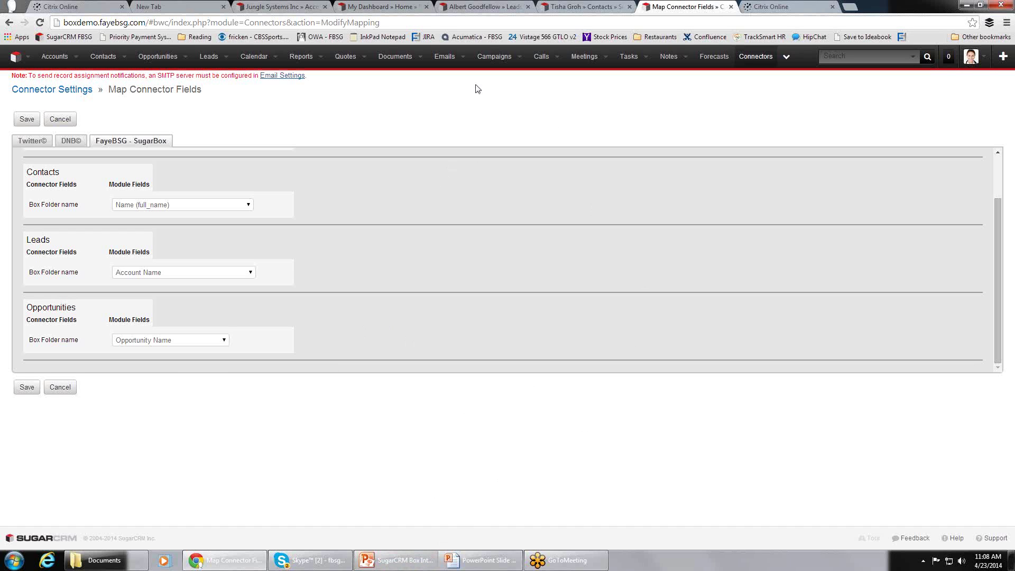
Open the Jungle Systems Inc account and preview, then close, Sugar7 QB PR.docx in its Box Dashboard.
left_click(303, 7)
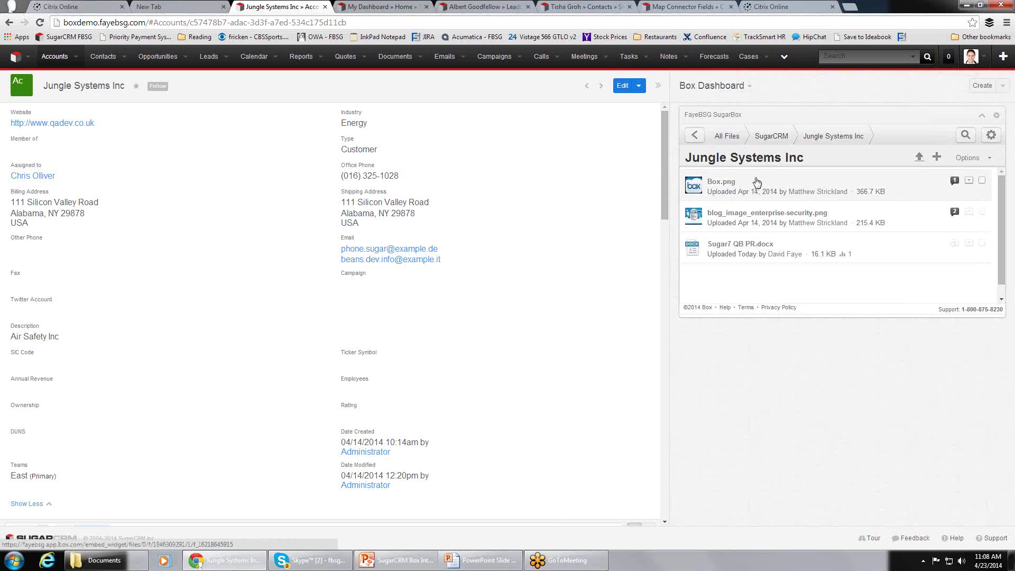
left_click(753, 249)
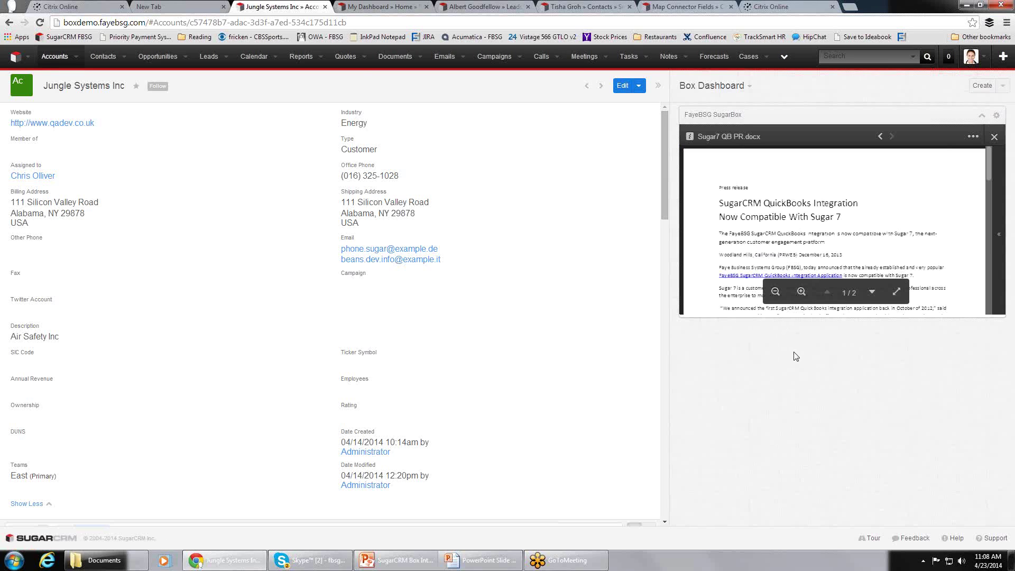
left_click(993, 137)
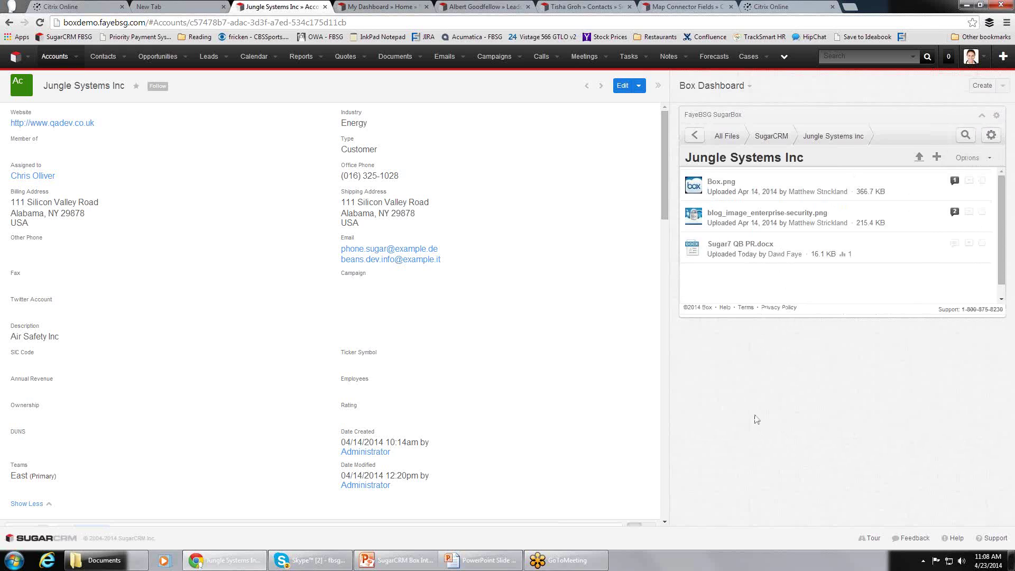
Drag FayeBSG-Logo-for-Print-2014.png from Documents into the Jungle Systems Inc SugarBox pane.
left_click(105, 565)
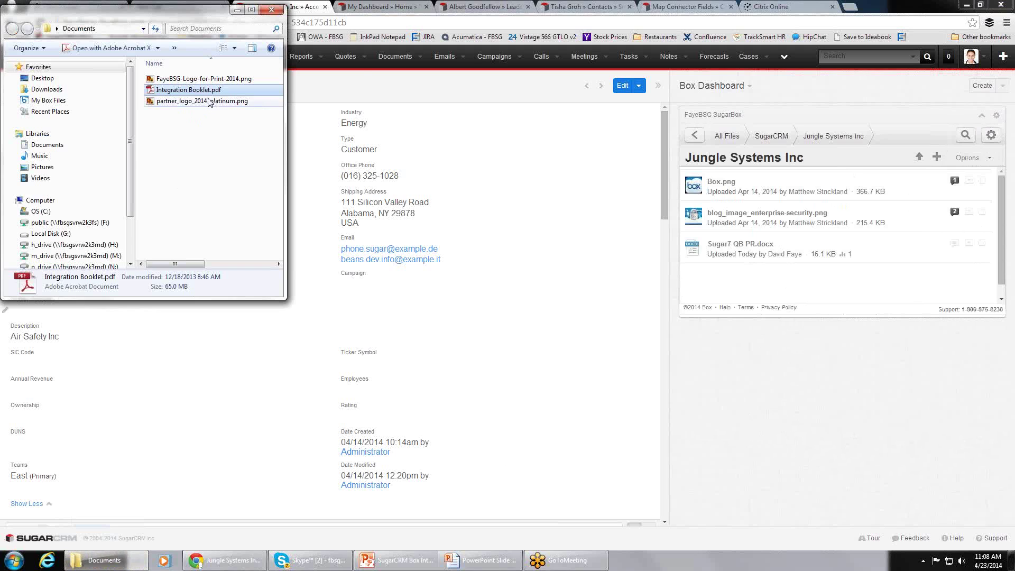
left_click(186, 80)
left_click_drag(186, 79, 746, 284)
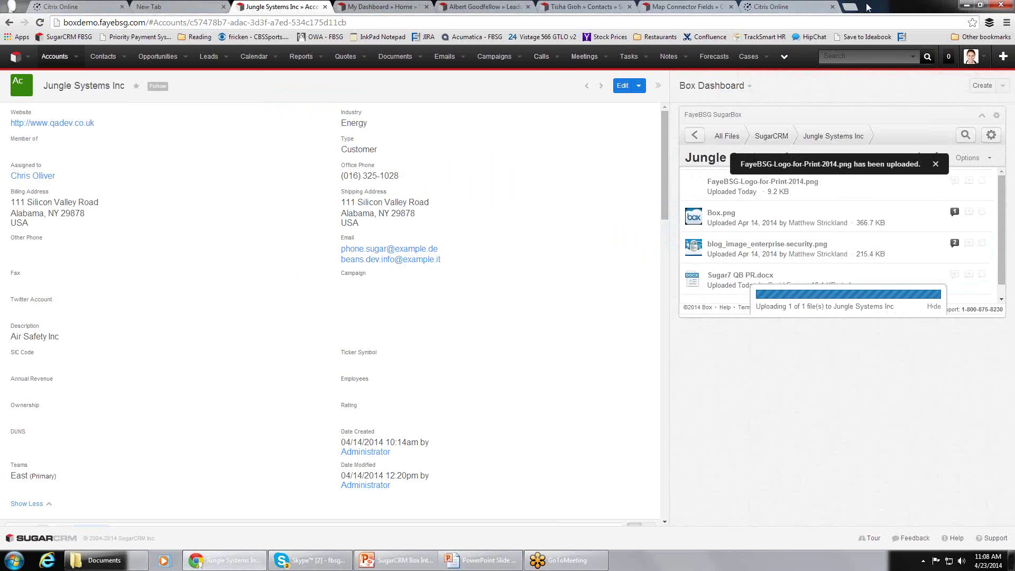
Close the 'has been uploaded' toast and the upload progress bar.
left_click(936, 164)
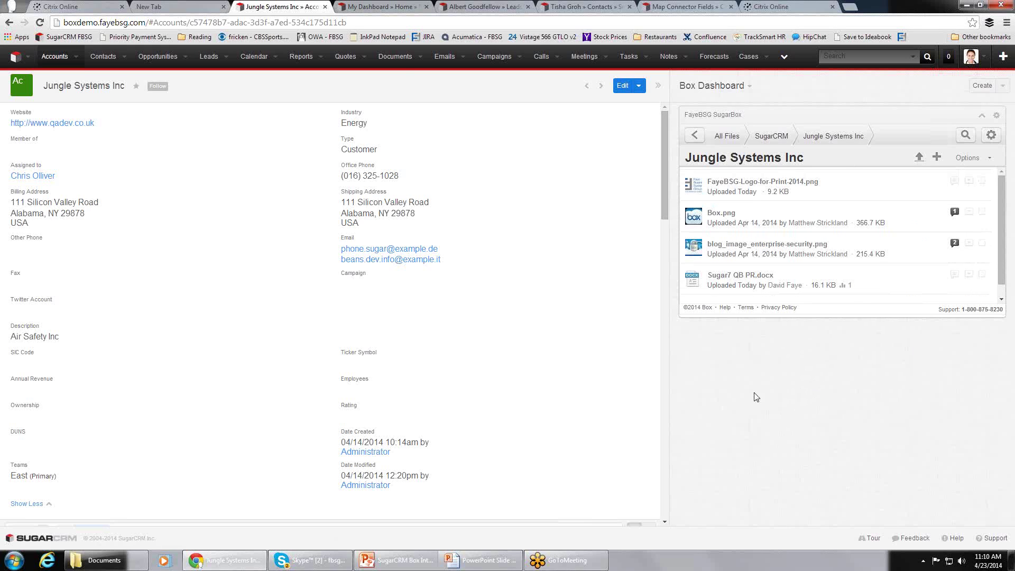
On the Calm Sailing Inc lead, drag Integration Booklet.pdf from Documents into the SugarBox drop zone.
left_click(478, 5)
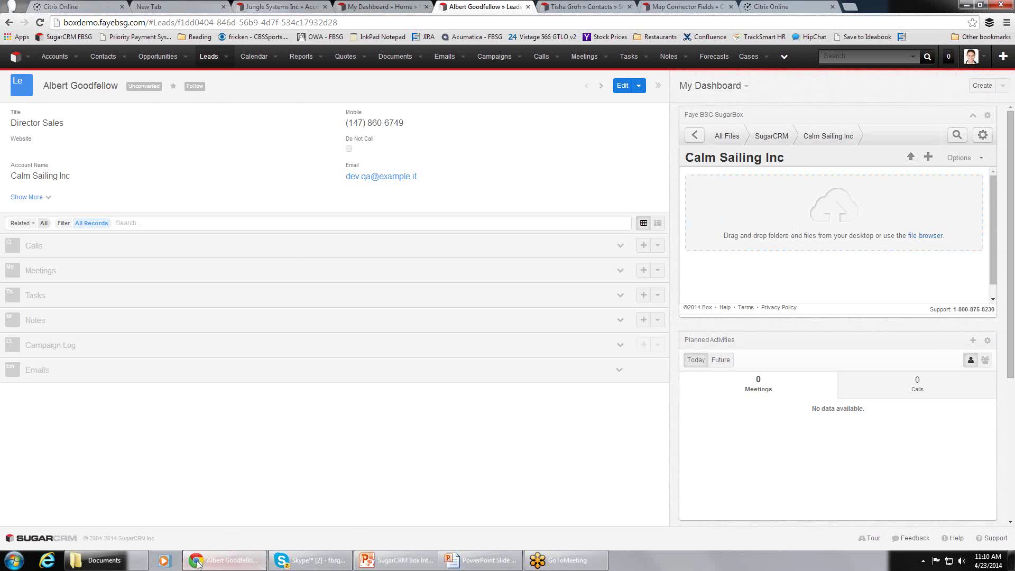
left_click(124, 559)
left_click(207, 93)
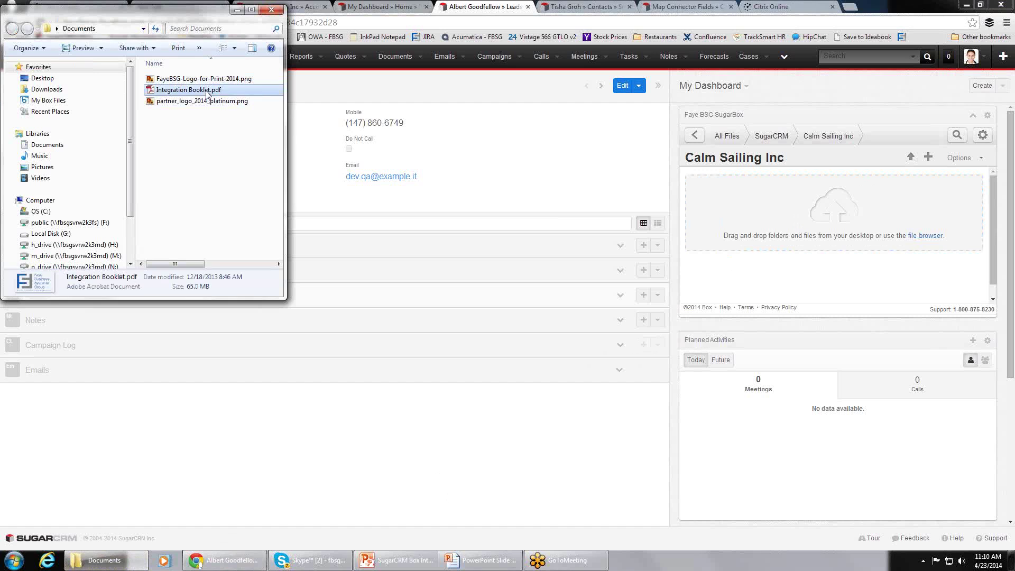
left_click_drag(208, 94, 762, 249)
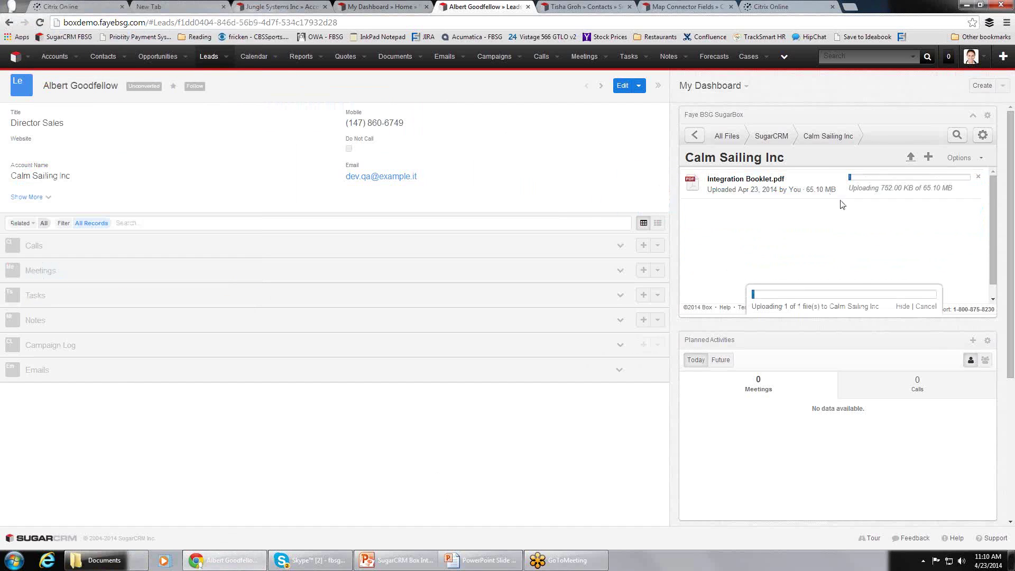
On the contact record, drag partner_logo_2014_platinum.png from Documents into the SugarBox pane.
left_click(571, 7)
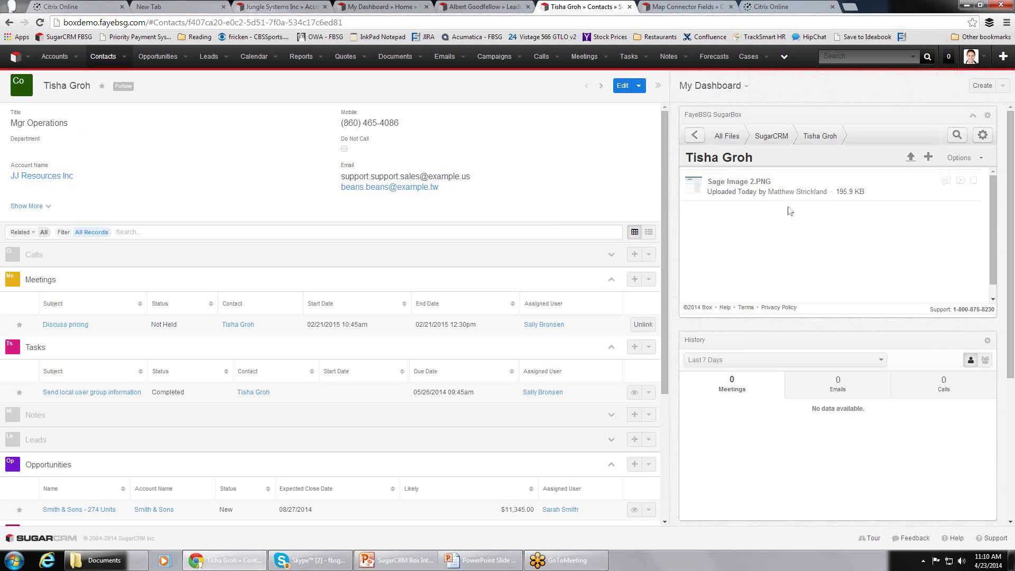
left_click(104, 563)
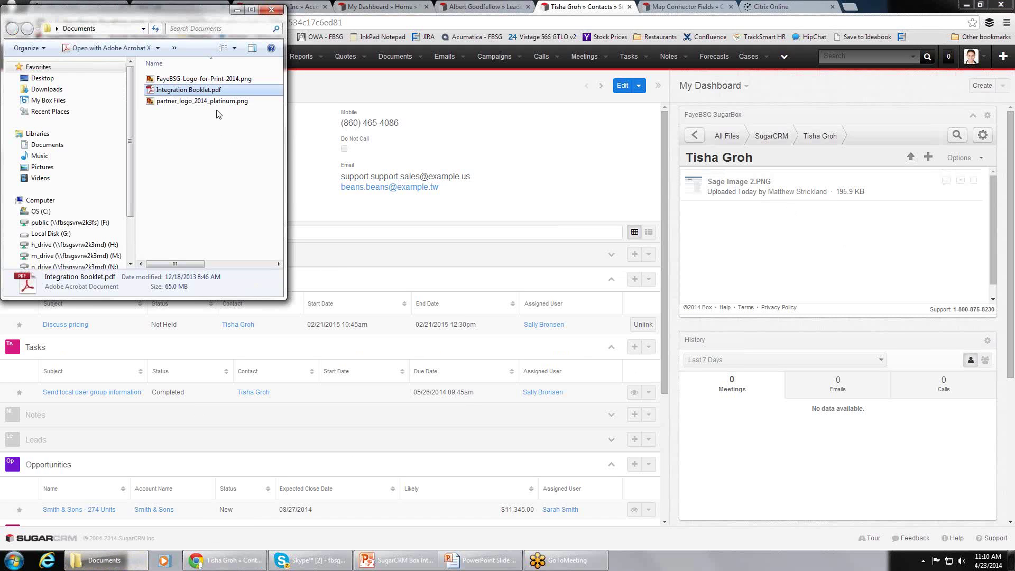
left_click_drag(216, 102, 777, 257)
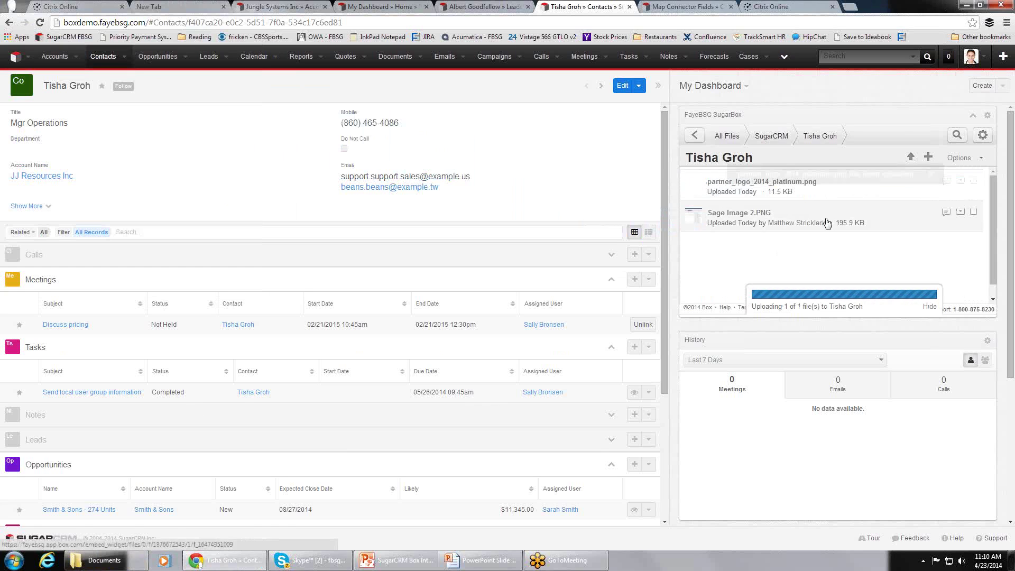
Preview partner_logo_2014_platinum.png, check its details and actions menu, and allow Box Edit to run once.
left_click(814, 191)
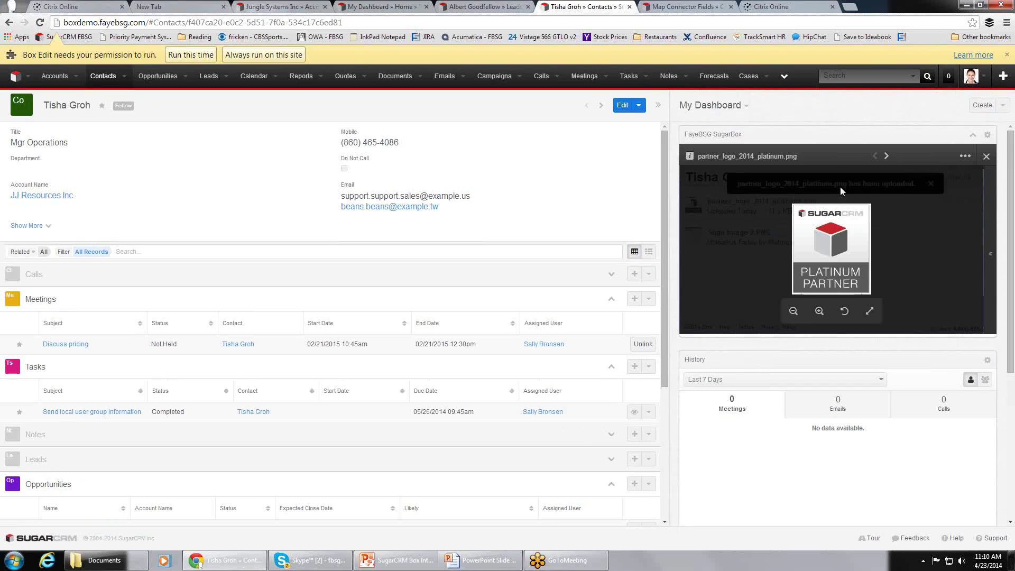
left_click(690, 156)
left_click(910, 214)
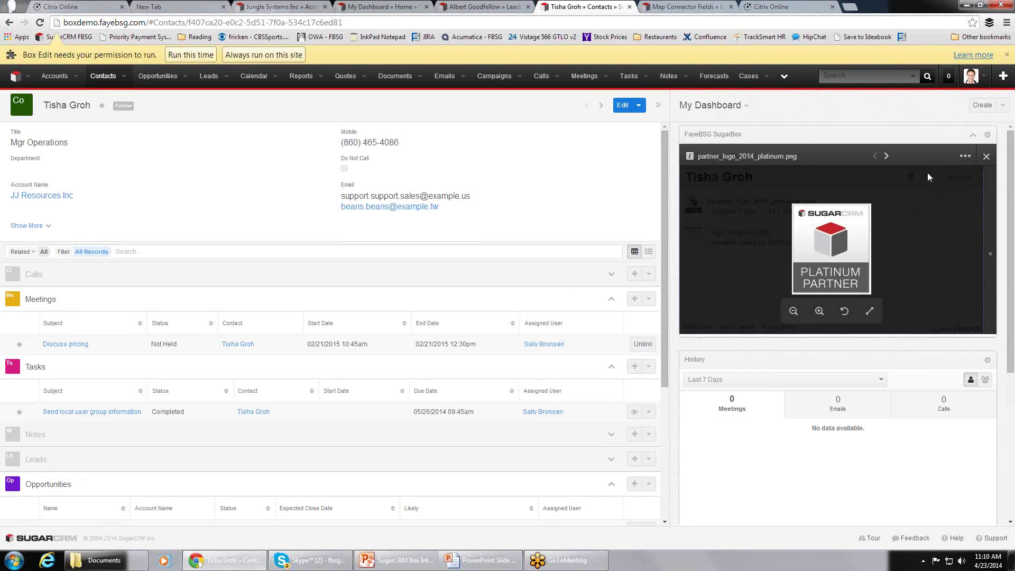
left_click(965, 157)
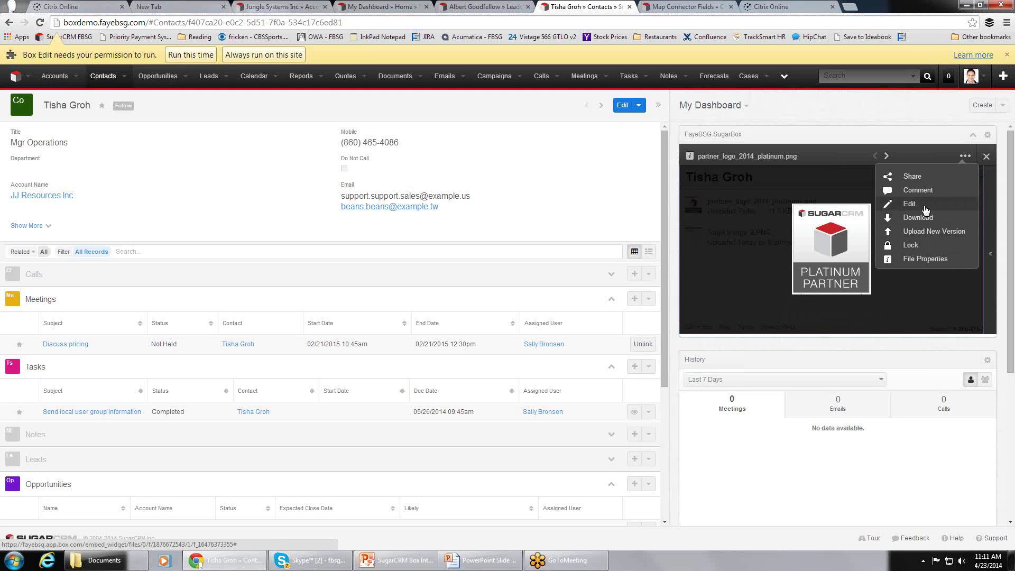
left_click(833, 169)
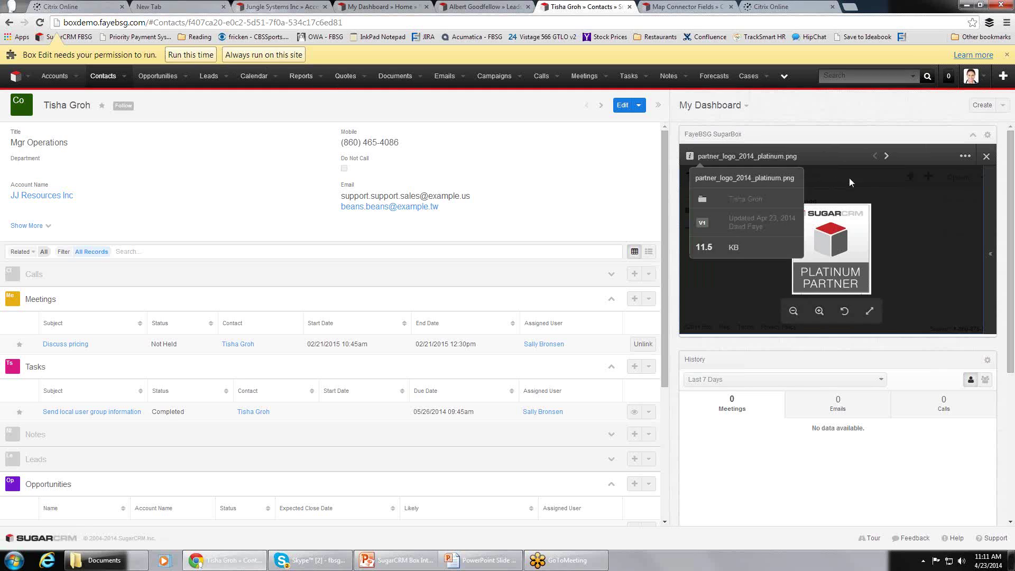
left_click(191, 56)
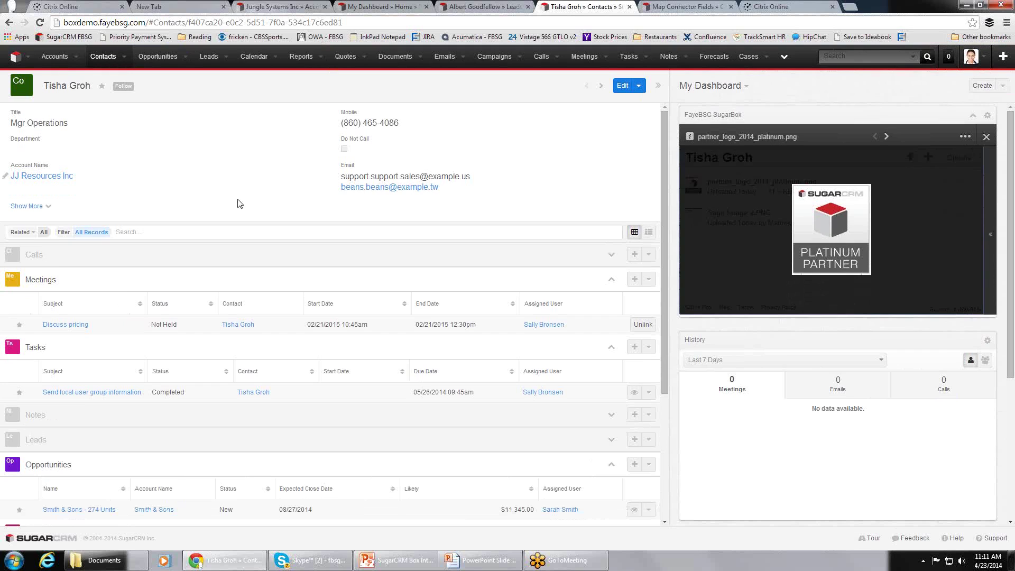
Reopen the Jungle Systems Inc account, whose Box Dashboard now lists four files including FayeBSG-Logo-for-Print-2014.png.
left_click(55, 56)
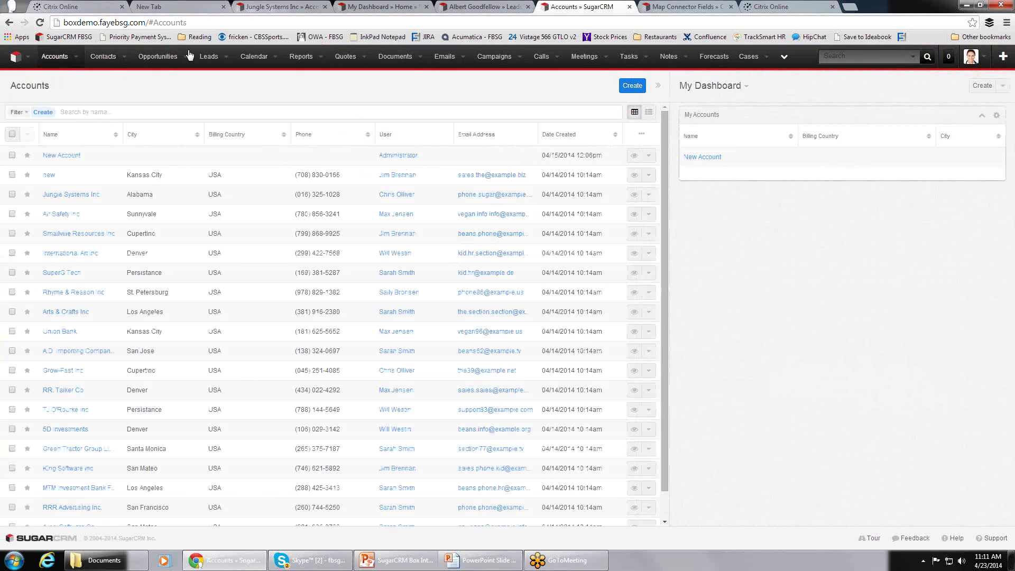
left_click(294, 8)
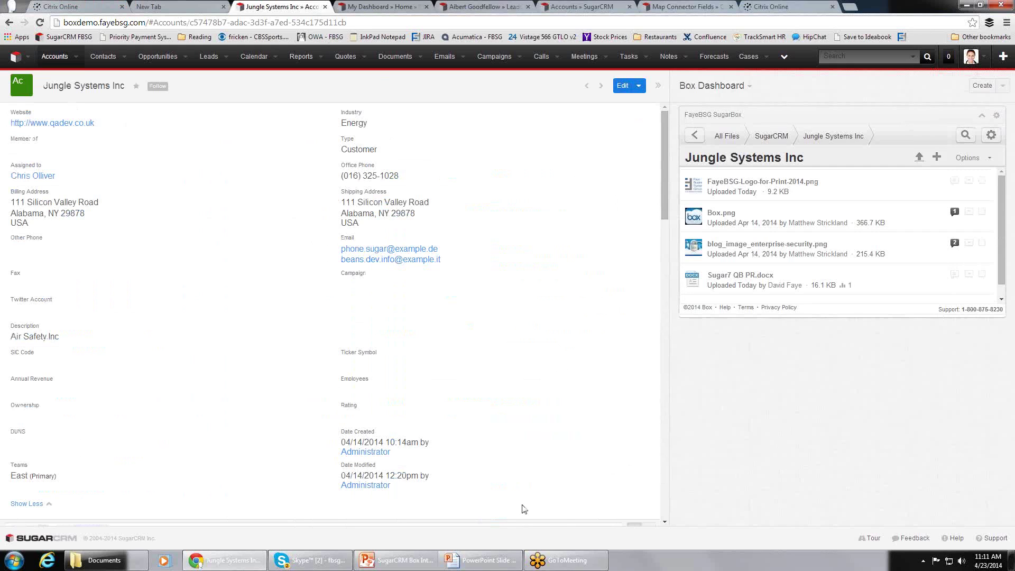
mouse_move(497, 564)
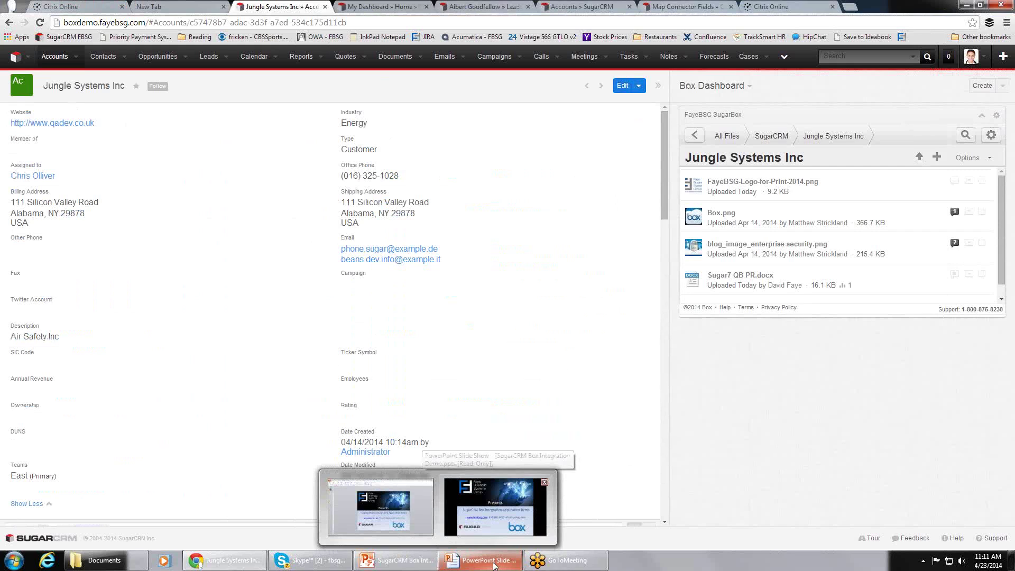